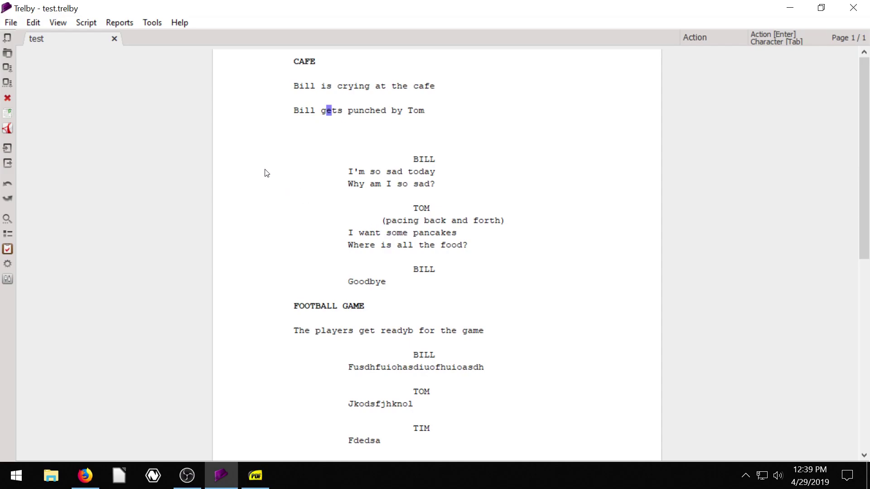
Glance at the Reports menu, then move the caret through BILL's and TOM's dialogue lines
{"action": "left_click", "coordinate": [117, 23]}
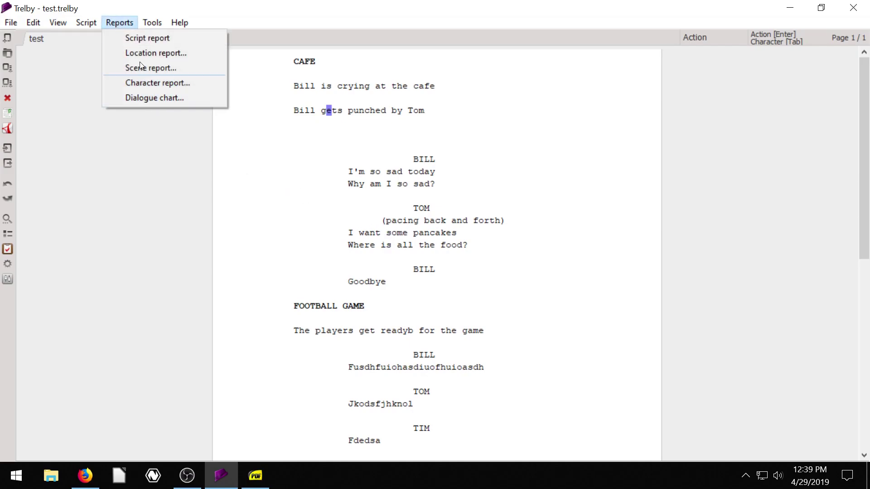
{"action": "left_click", "coordinate": [118, 22]}
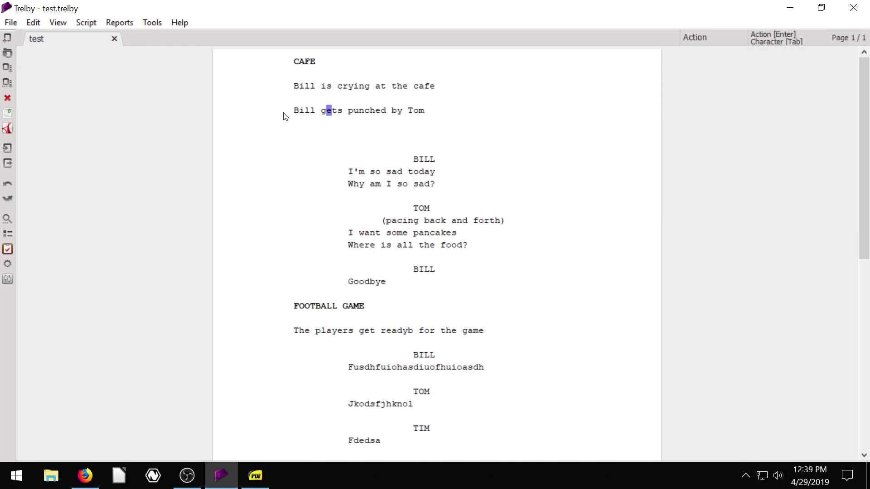
{"action": "left_click", "coordinate": [309, 111]}
{"action": "left_click", "coordinate": [427, 160]}
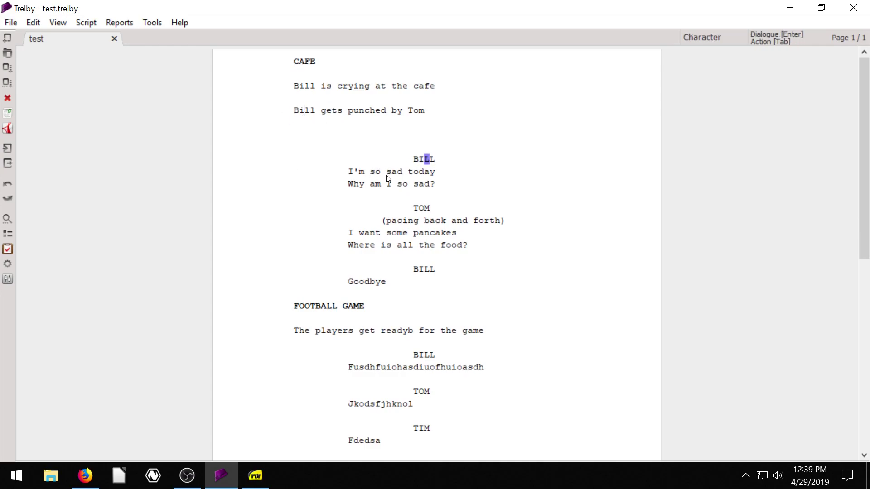
{"action": "left_click", "coordinate": [422, 209]}
{"action": "left_click", "coordinate": [428, 270]}
{"action": "left_click", "coordinate": [348, 233]}
{"action": "left_click", "coordinate": [364, 246]}
{"action": "left_click", "coordinate": [367, 234]}
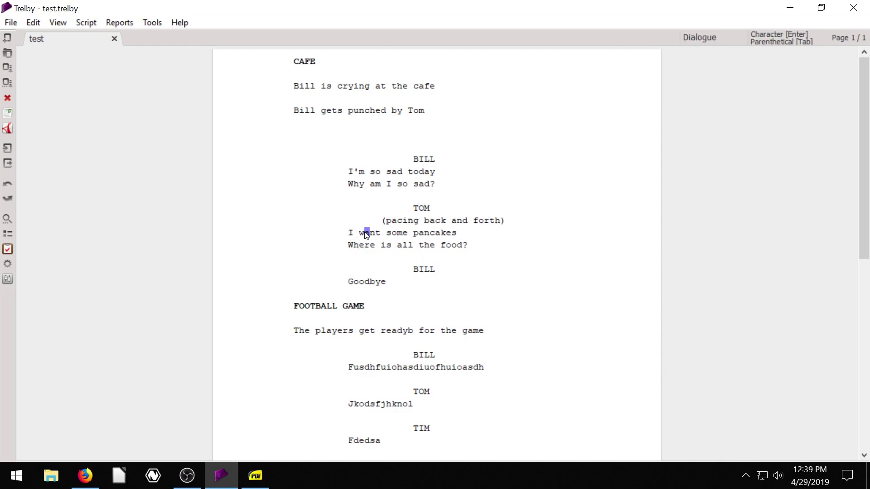
Bring up the Reports menu, ready to choose the Script report
{"action": "left_click", "coordinate": [120, 22]}
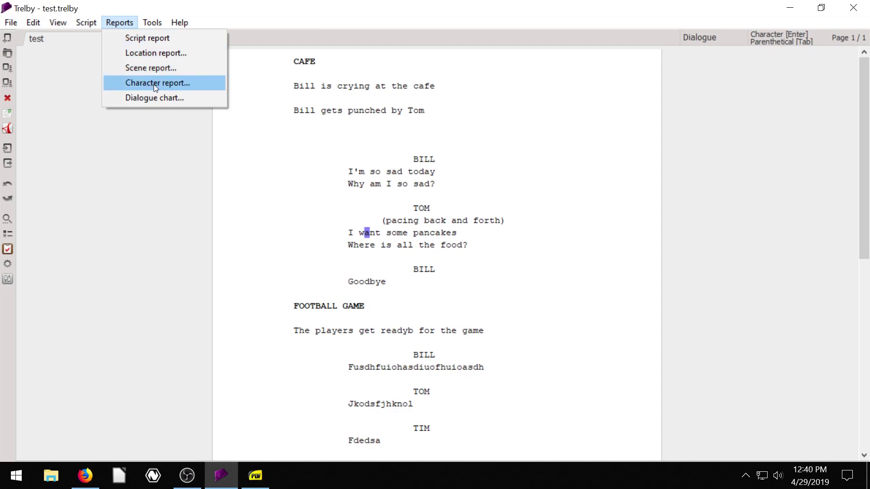
{"action": "left_click", "coordinate": [129, 172]}
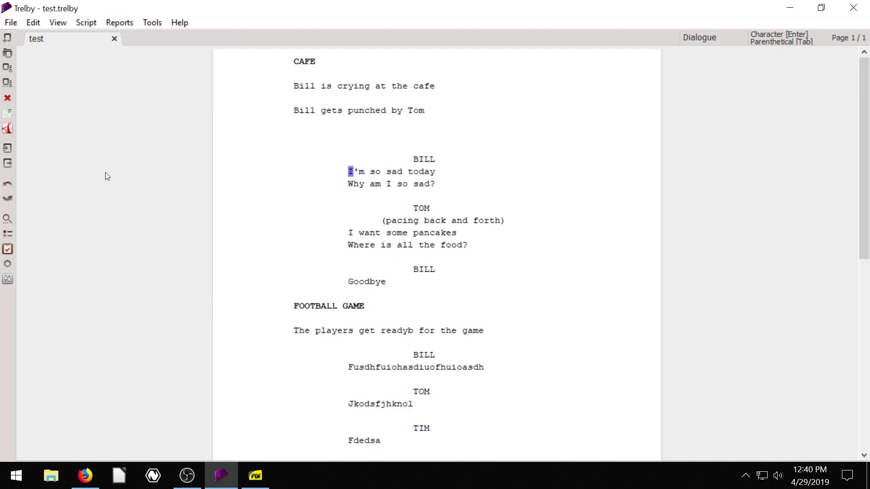
{"action": "left_click", "coordinate": [8, 250]}
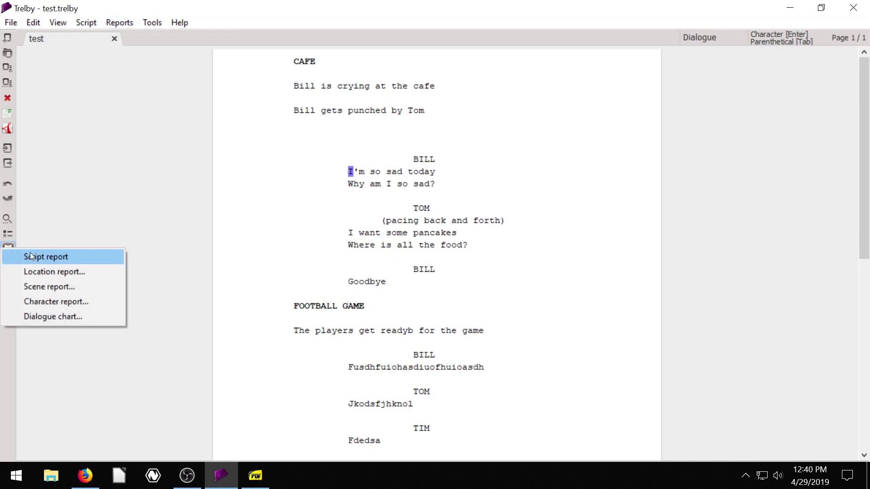
{"action": "left_click", "coordinate": [124, 143]}
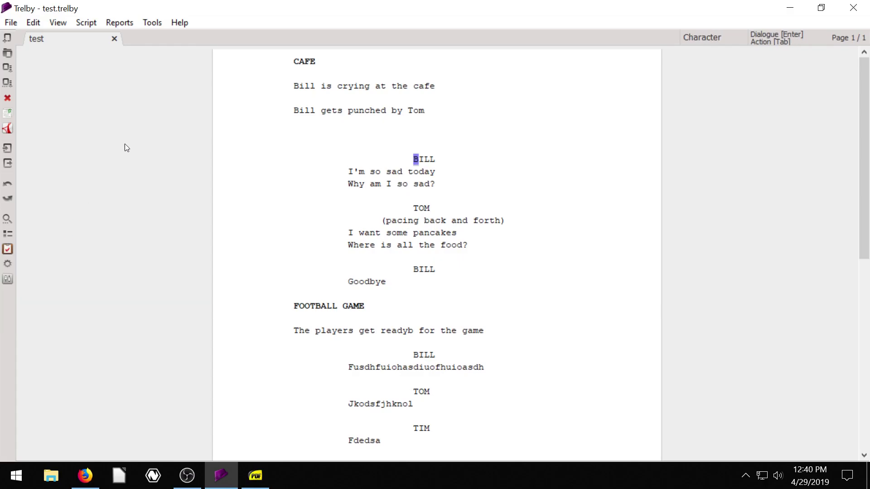
{"action": "left_click", "coordinate": [118, 23]}
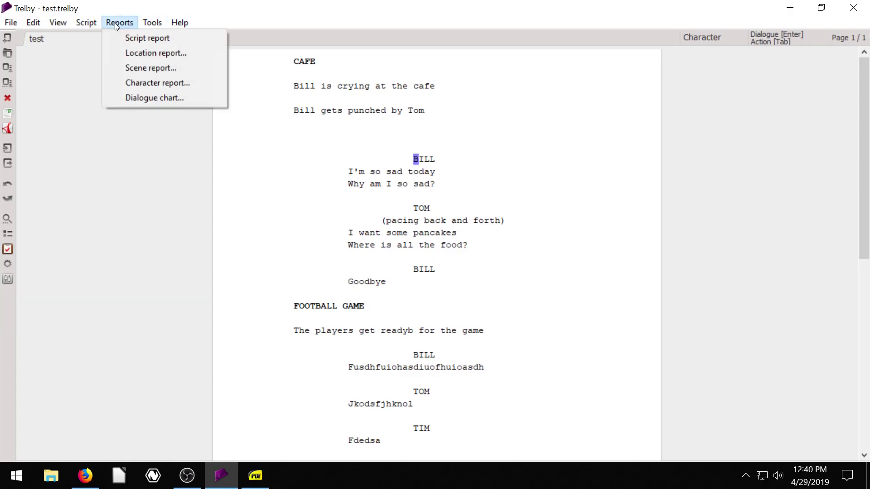
Generate the Script report PDF and zoom in to read 34 lines, 13 dialogue lines, 4 speakers
{"action": "left_click", "coordinate": [140, 41]}
{"action": "left_click", "coordinate": [210, 26]}
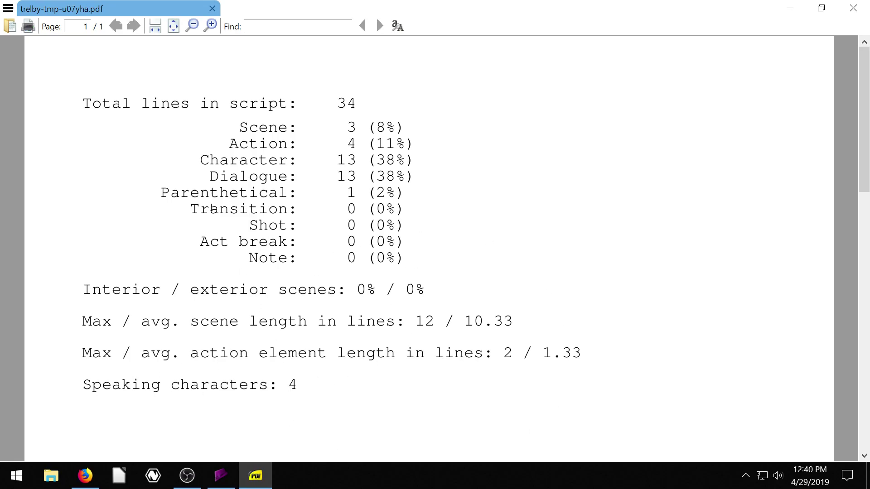
Close the script report PDF and generate a Scene report with Speakers included
{"action": "left_click", "coordinate": [212, 8]}
{"action": "left_click", "coordinate": [853, 7]}
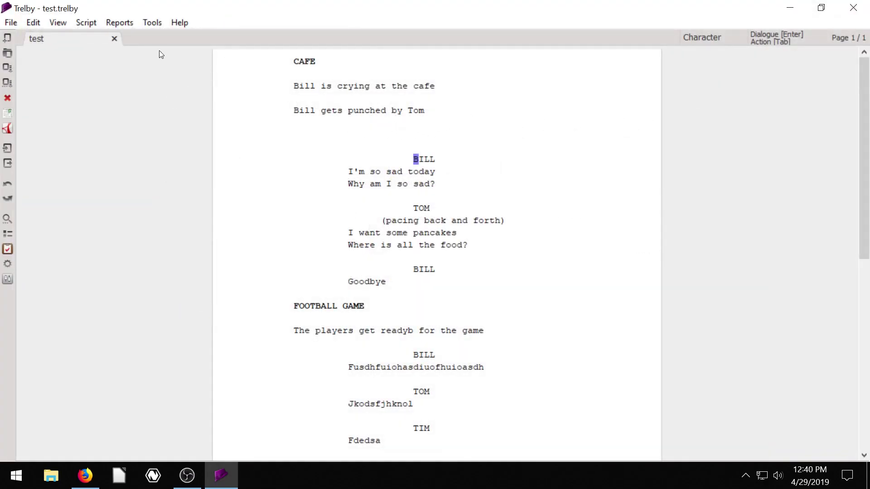
{"action": "left_click", "coordinate": [119, 21]}
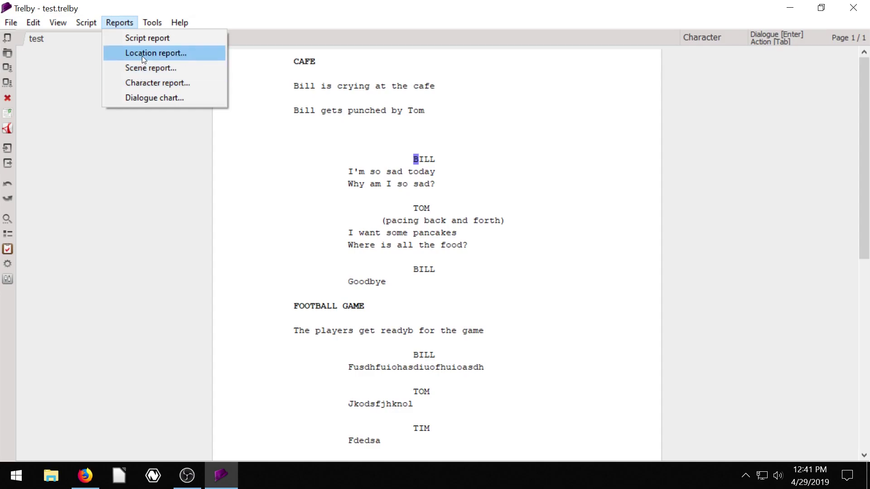
{"action": "left_click", "coordinate": [141, 67]}
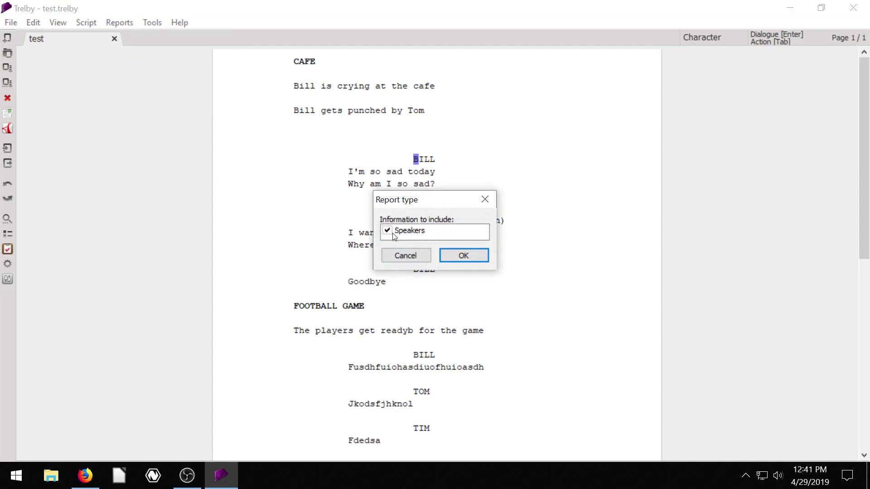
{"action": "left_click", "coordinate": [463, 254]}
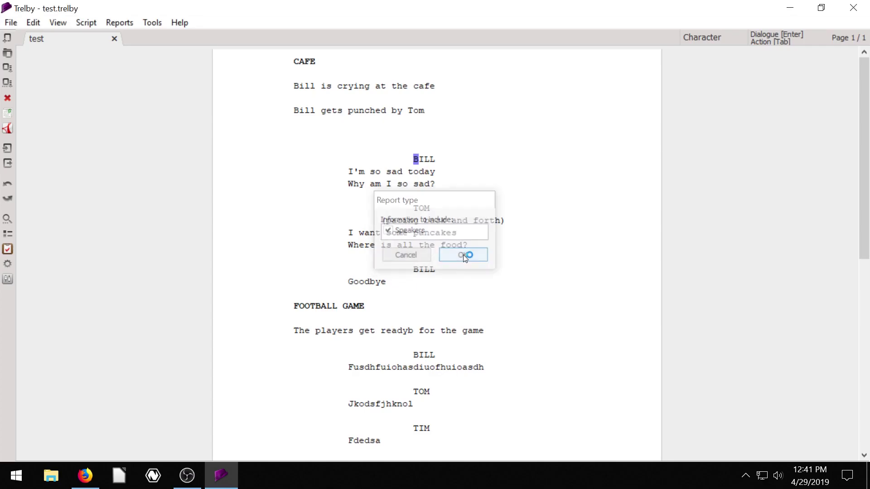
Zoom in twice and scroll the scene report covering CAFE, FOOTBALL GAME and NEW YORK SUBWAY
{"action": "left_click", "coordinate": [213, 24]}
{"action": "left_click", "coordinate": [214, 24]}
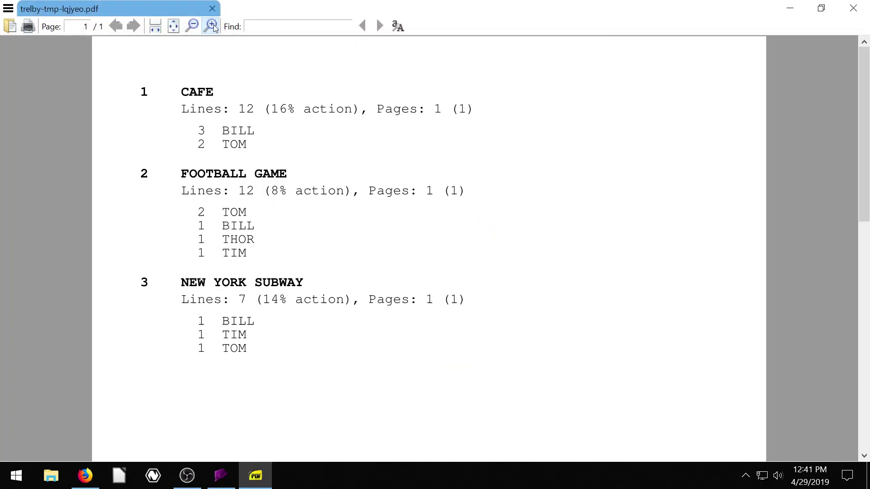
{"action": "left_click", "coordinate": [213, 25]}
{"action": "scroll", "coordinate": [168, 151], "scroll_direction": "down", "scroll_amount": 1}
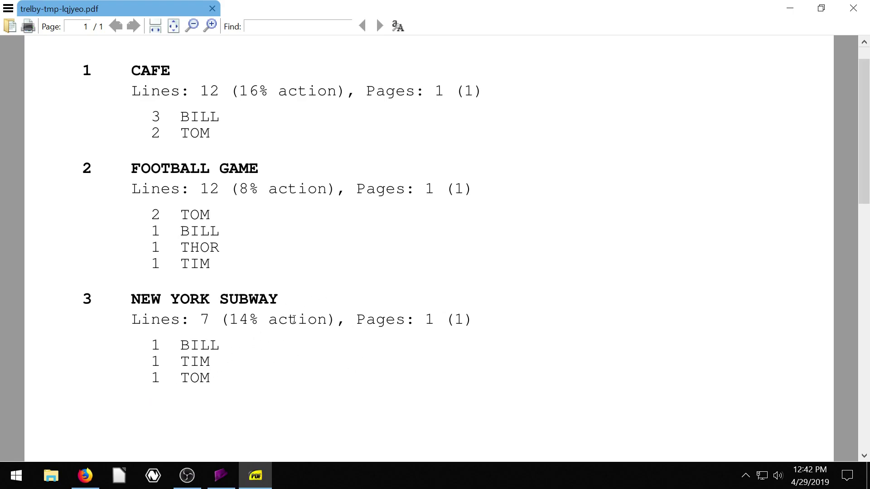
Close the scene report PDF and generate a Dialogue chart with all sort options enabled
{"action": "left_click", "coordinate": [212, 9]}
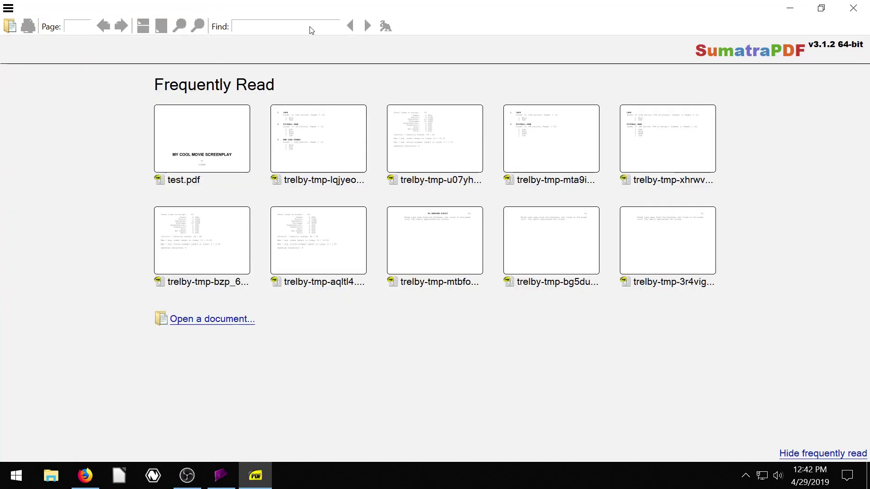
{"action": "left_click", "coordinate": [853, 8]}
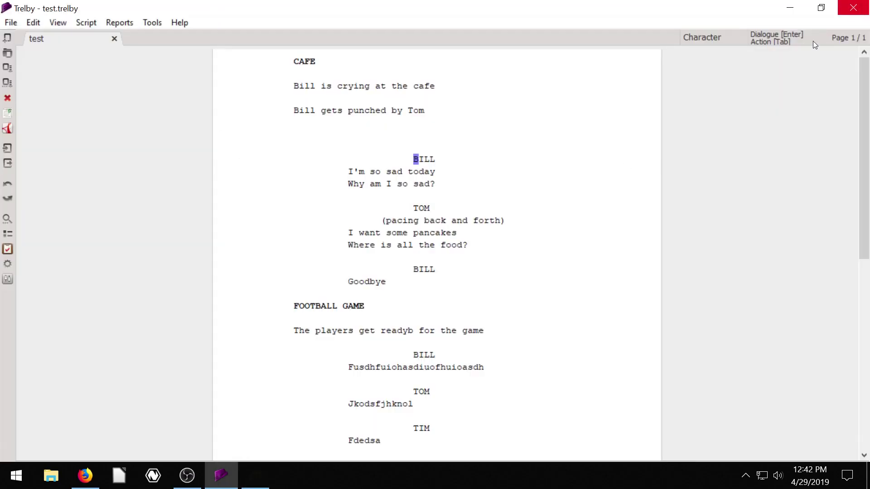
{"action": "left_click", "coordinate": [87, 22]}
{"action": "mouse_move", "coordinate": [116, 25]}
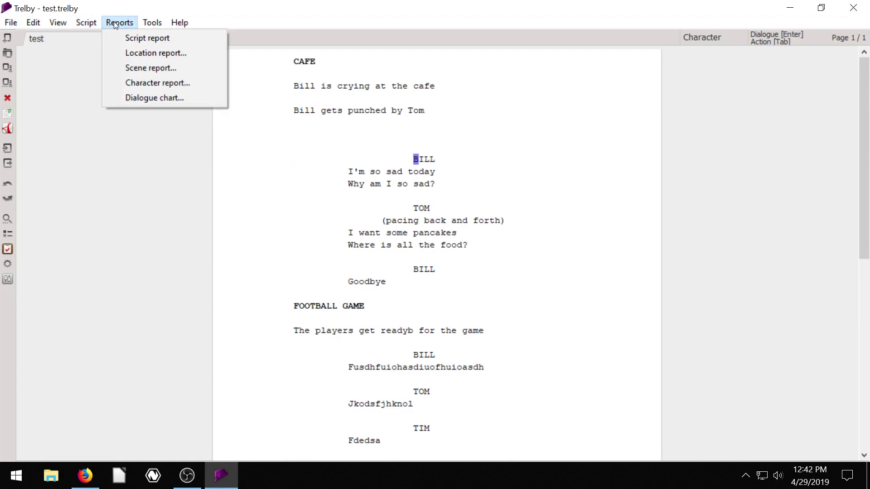
{"action": "left_click", "coordinate": [140, 101]}
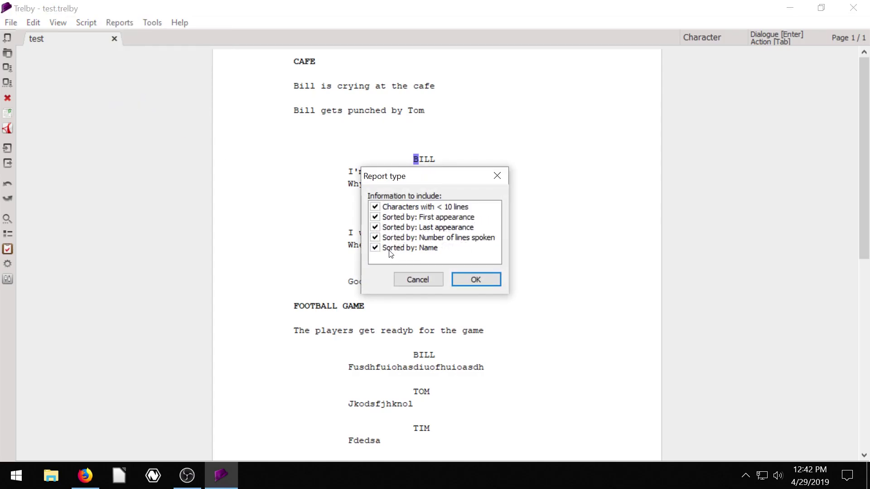
{"action": "left_click", "coordinate": [487, 273]}
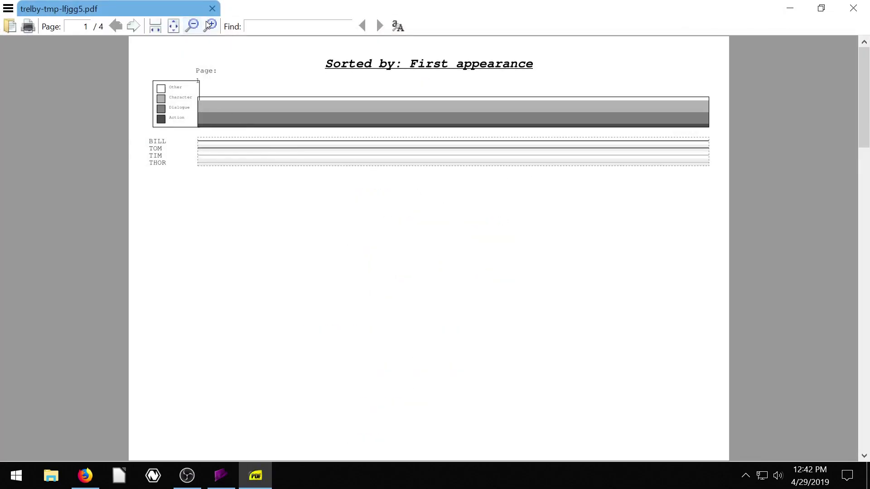
Scroll back and forth through the four dialogue chart pages
{"action": "scroll", "coordinate": [385, 189], "scroll_direction": "down", "scroll_amount": 5}
{"action": "scroll", "coordinate": [383, 188], "scroll_direction": "up", "scroll_amount": 1}
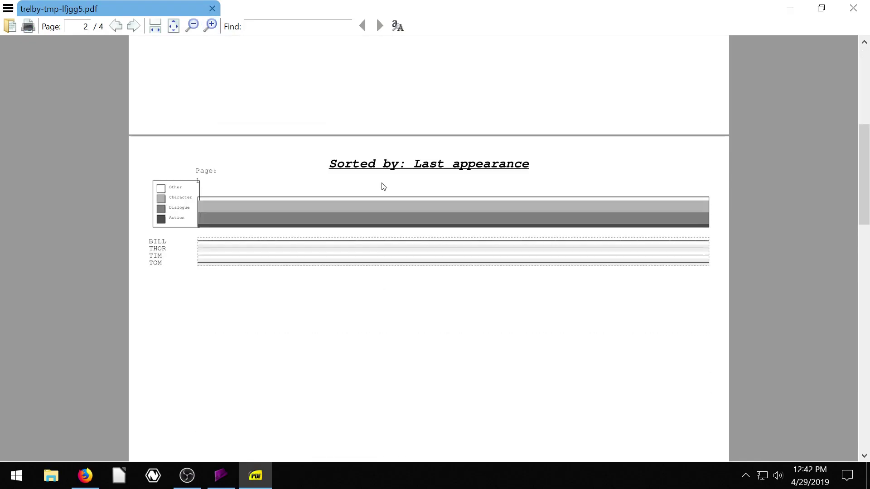
{"action": "scroll", "coordinate": [356, 205], "scroll_direction": "down", "scroll_amount": 6}
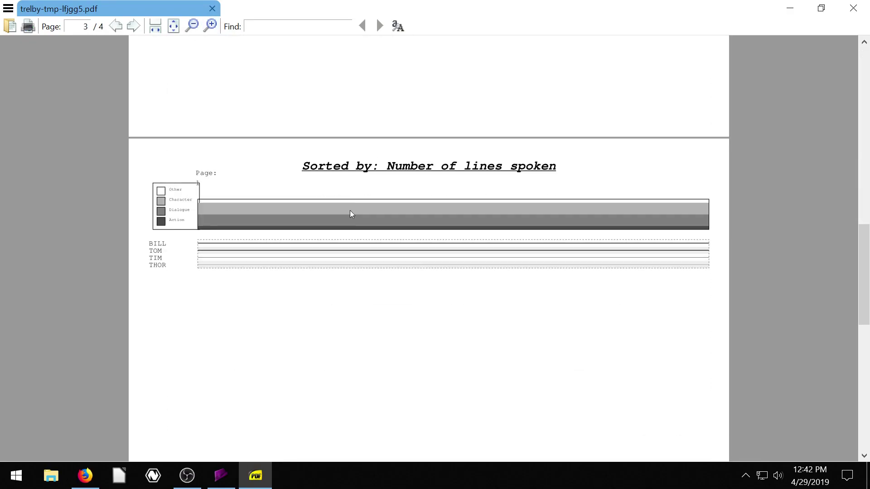
{"action": "scroll", "coordinate": [324, 231], "scroll_direction": "up", "scroll_amount": 2}
{"action": "scroll", "coordinate": [317, 227], "scroll_direction": "down", "scroll_amount": 6}
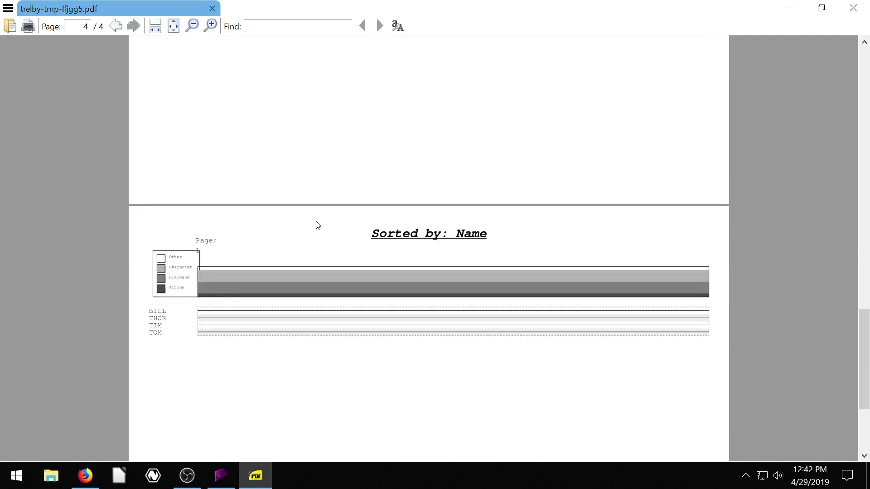
{"action": "scroll", "coordinate": [285, 252], "scroll_direction": "up", "scroll_amount": 2}
{"action": "scroll", "coordinate": [414, 244], "scroll_direction": "up", "scroll_amount": 5}
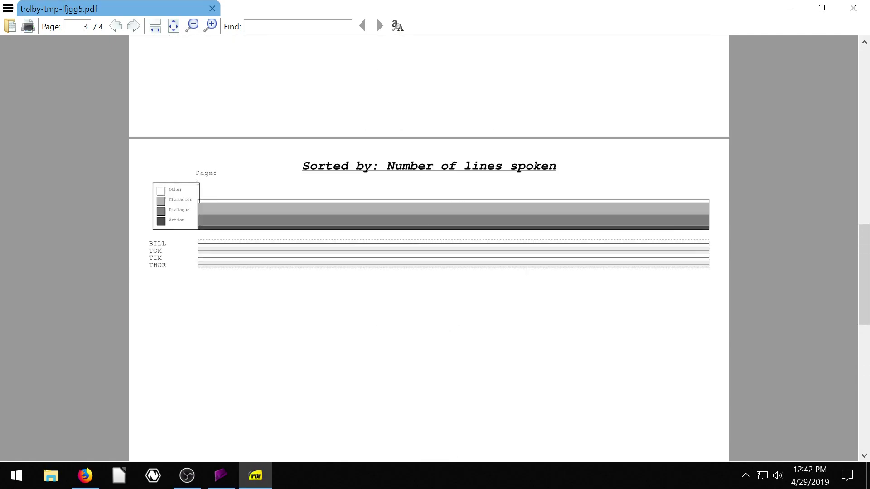
{"action": "scroll", "coordinate": [449, 189], "scroll_direction": "up", "scroll_amount": 18}
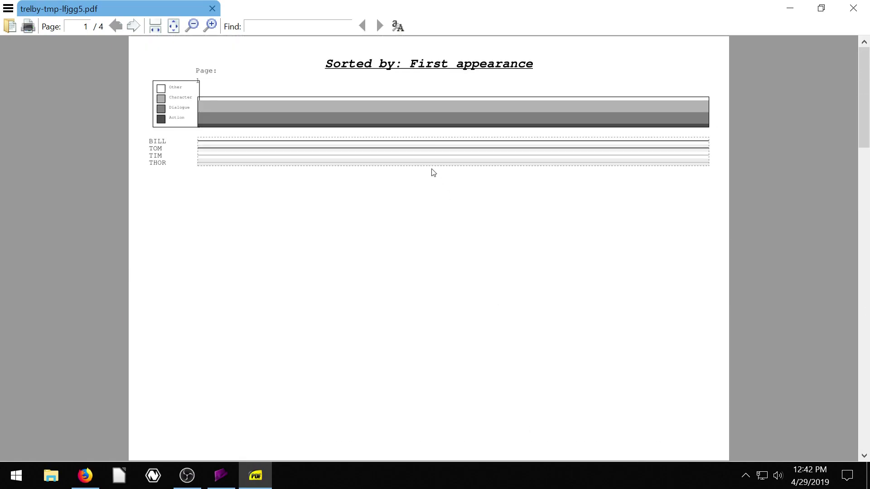
Zoom in on the first-appearance chart page, then zoom back out
{"action": "left_click", "coordinate": [210, 26]}
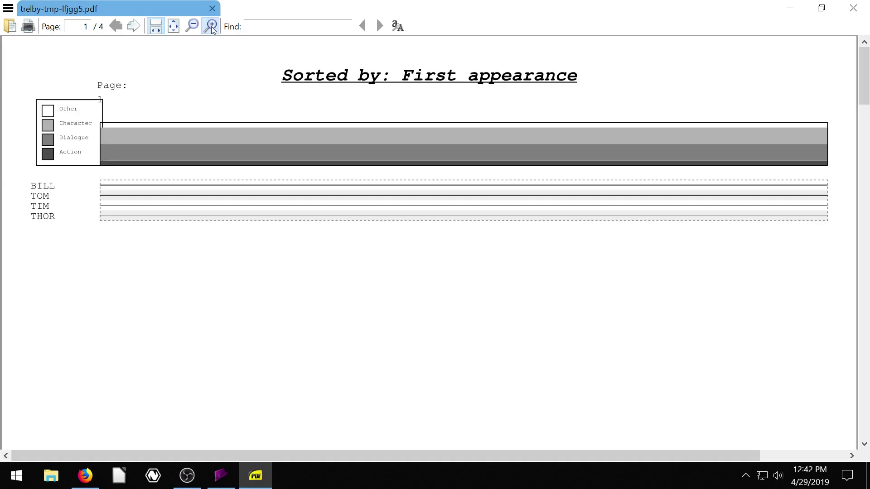
{"action": "left_click", "coordinate": [210, 25]}
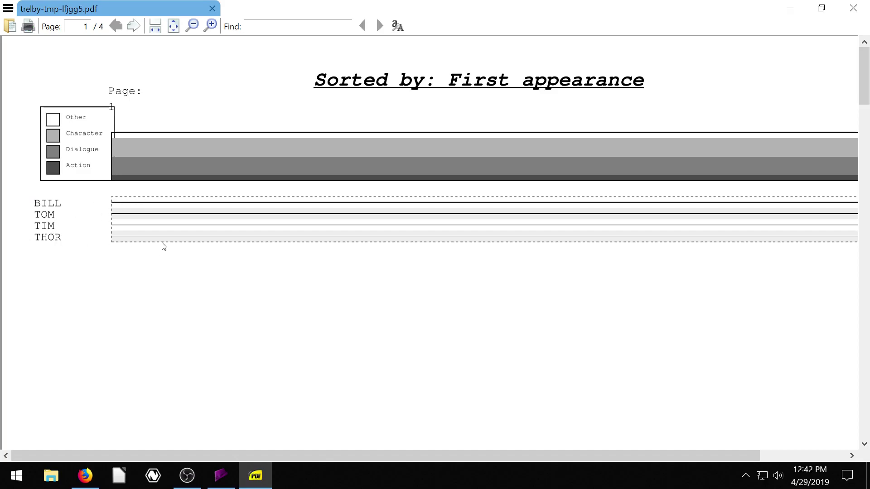
{"action": "scroll", "coordinate": [97, 188], "scroll_direction": "down", "scroll_amount": 4}
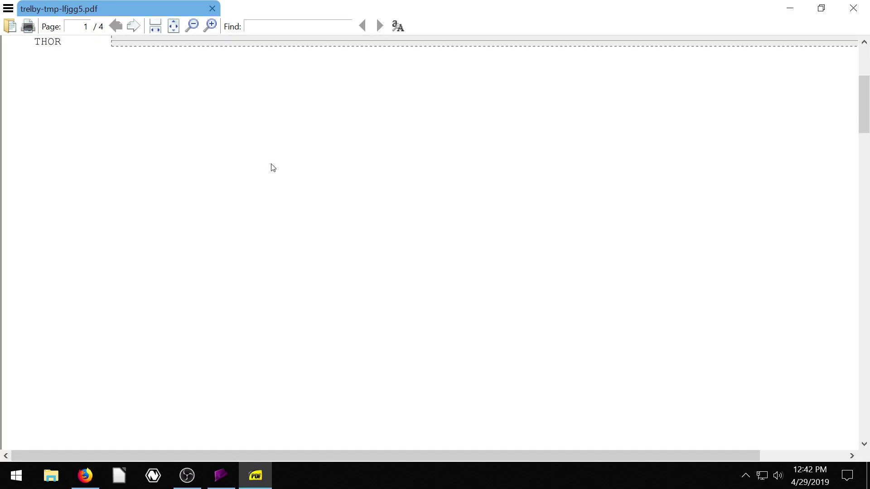
{"action": "scroll", "coordinate": [270, 167], "scroll_direction": "up", "scroll_amount": 4}
{"action": "left_click", "coordinate": [192, 26]}
Close the chart PDF and generate a Character report for BILL only, excluding TOM, TIM and THOR
{"action": "left_click", "coordinate": [212, 9]}
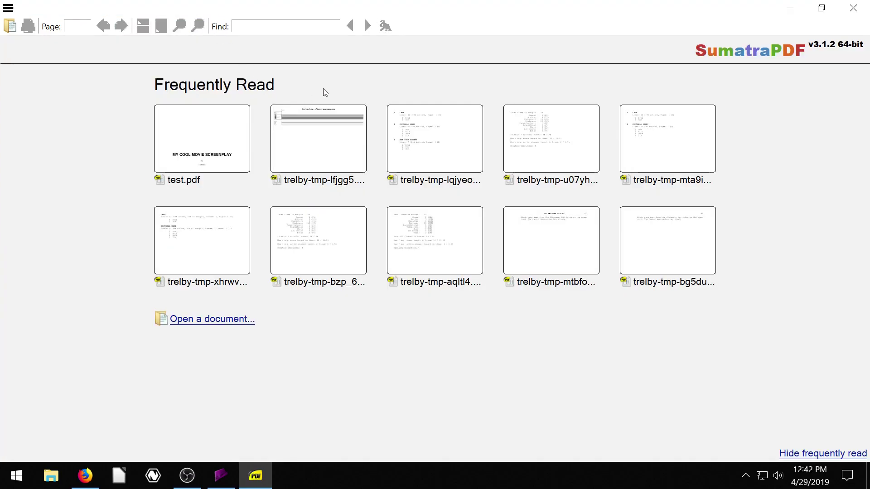
{"action": "left_click", "coordinate": [863, 7]}
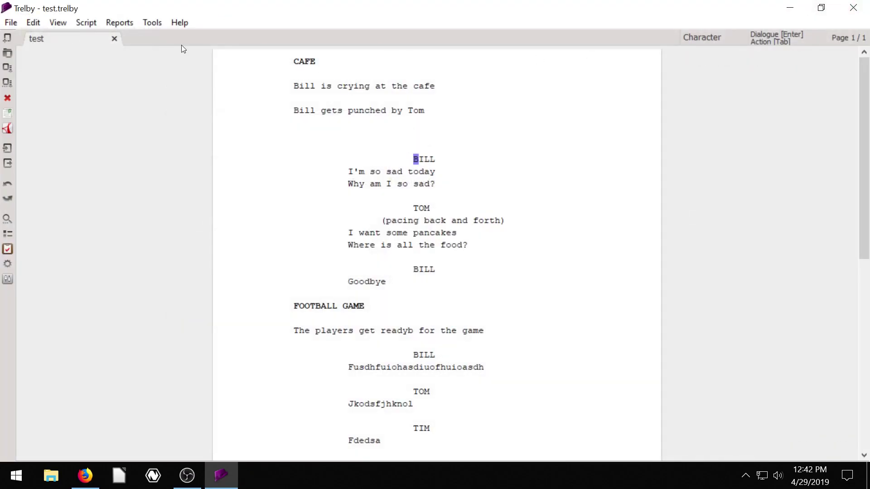
{"action": "left_click", "coordinate": [114, 21]}
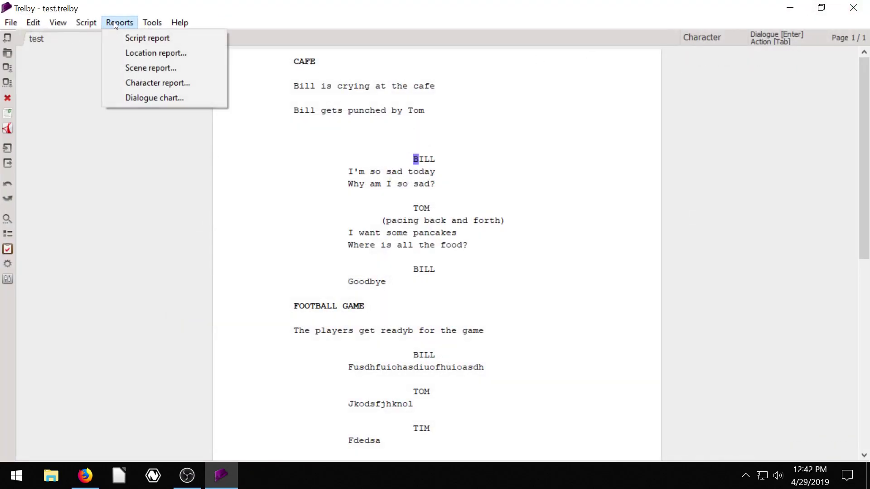
{"action": "left_click", "coordinate": [160, 84]}
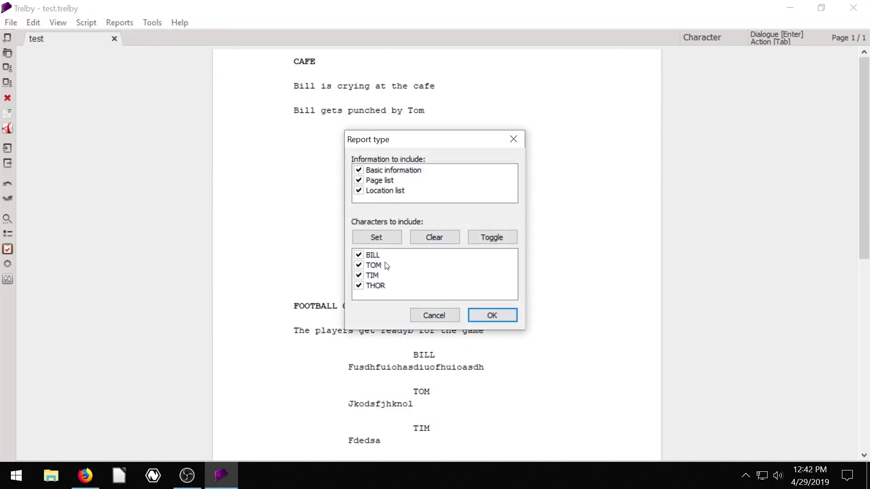
{"action": "left_click", "coordinate": [358, 265]}
{"action": "left_click", "coordinate": [358, 276]}
{"action": "left_click", "coordinate": [358, 285]}
{"action": "left_click", "coordinate": [494, 316]}
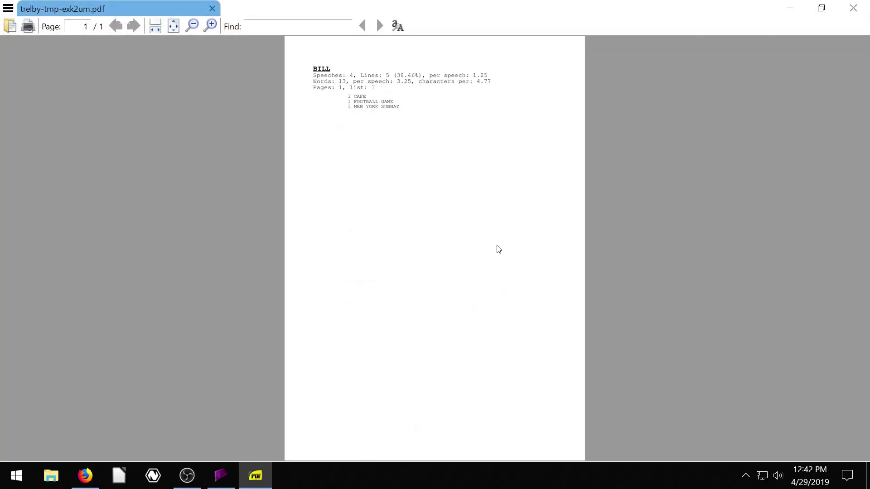
Zoom into BILL's report, highlight 13, 3.25 and 38.46%, then close SumatraPDF
{"action": "left_click", "coordinate": [210, 26]}
{"action": "left_click", "coordinate": [211, 25]}
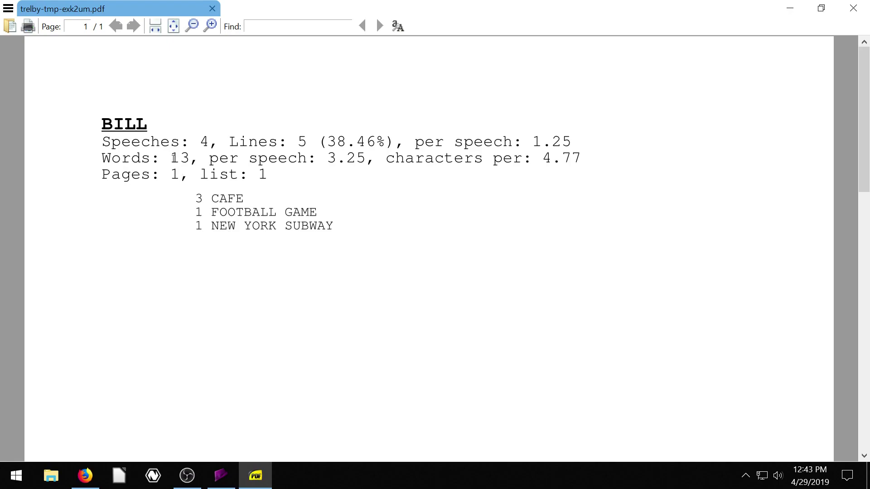
{"action": "left_click_drag", "start_coordinate": [171, 158], "coordinate": [196, 160]}
{"action": "left_click", "coordinate": [167, 252]}
{"action": "left_click_drag", "start_coordinate": [329, 161], "coordinate": [367, 160]}
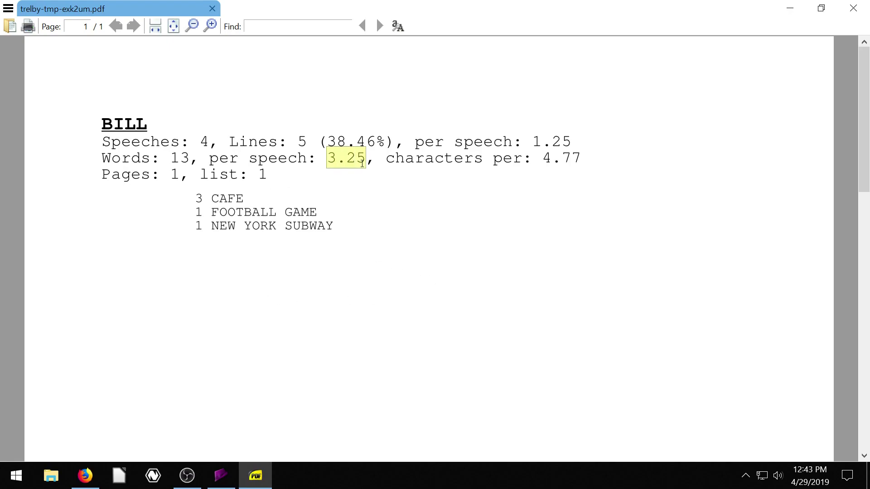
{"action": "left_click", "coordinate": [479, 217]}
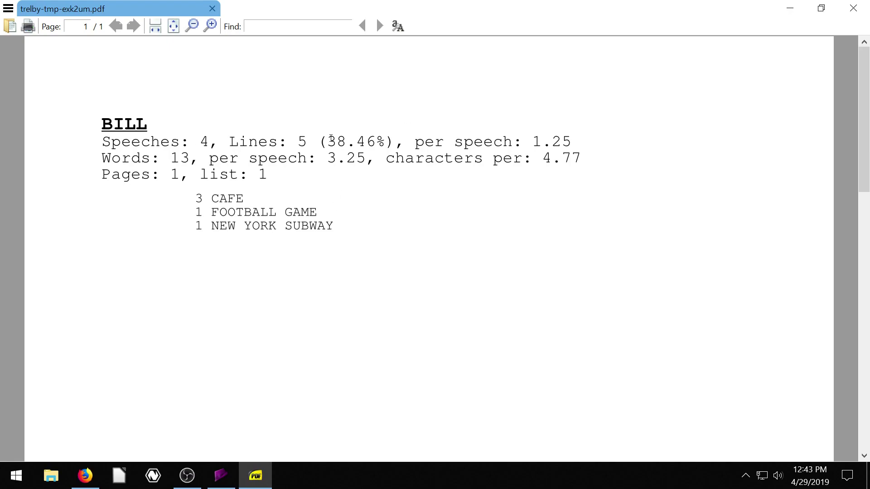
{"action": "left_click_drag", "start_coordinate": [327, 142], "coordinate": [352, 142]}
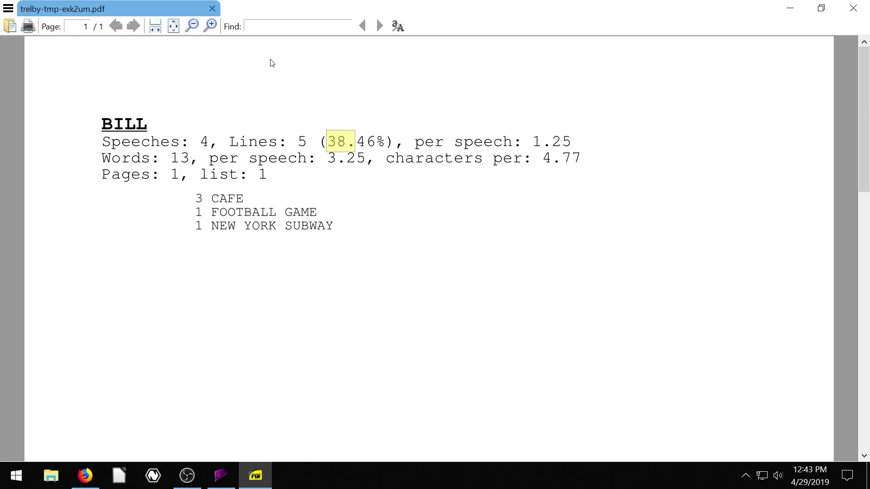
{"action": "left_click", "coordinate": [213, 9]}
{"action": "left_click", "coordinate": [853, 8]}
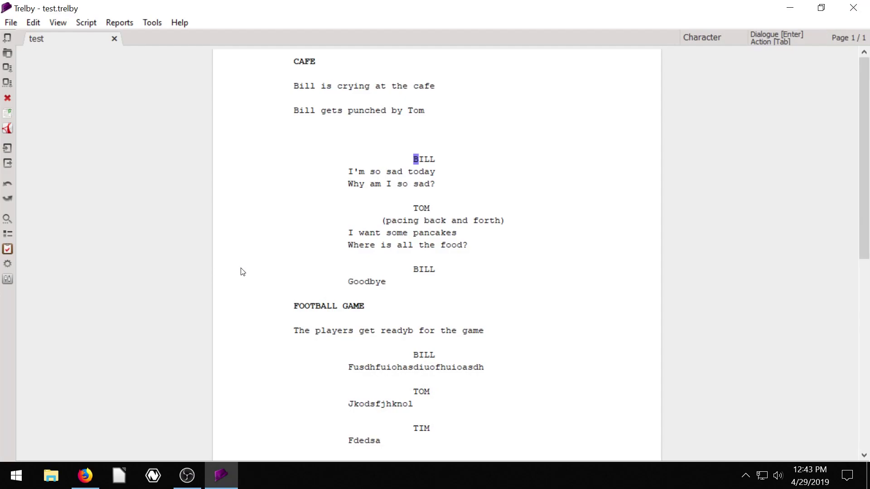
{"action": "left_click", "coordinate": [116, 24]}
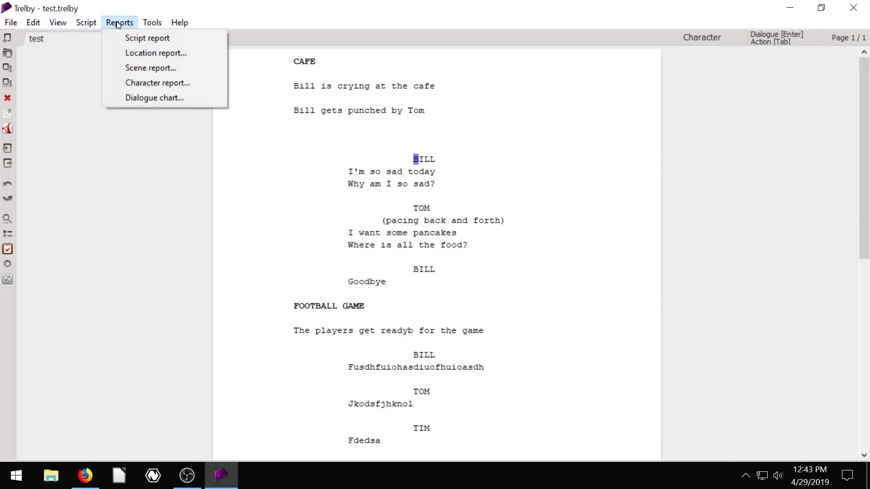
{"action": "left_click", "coordinate": [116, 21]}
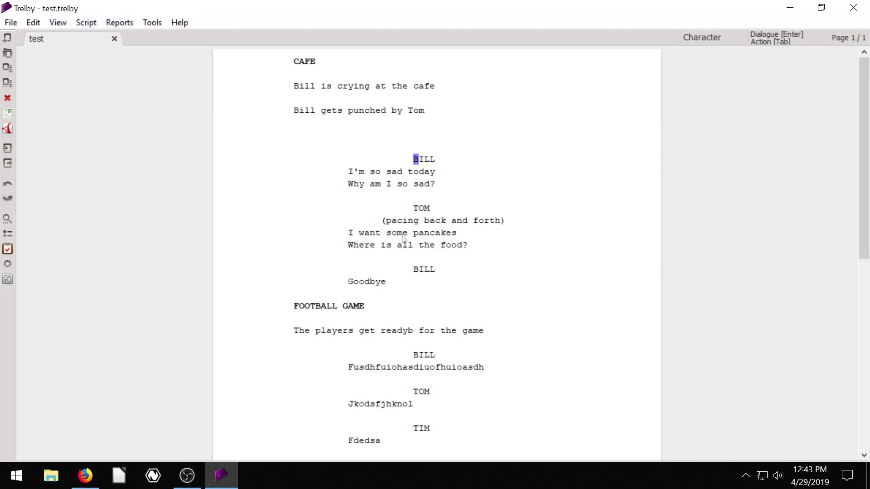
{"action": "left_click", "coordinate": [10, 23]}
{"action": "left_click", "coordinate": [11, 22]}
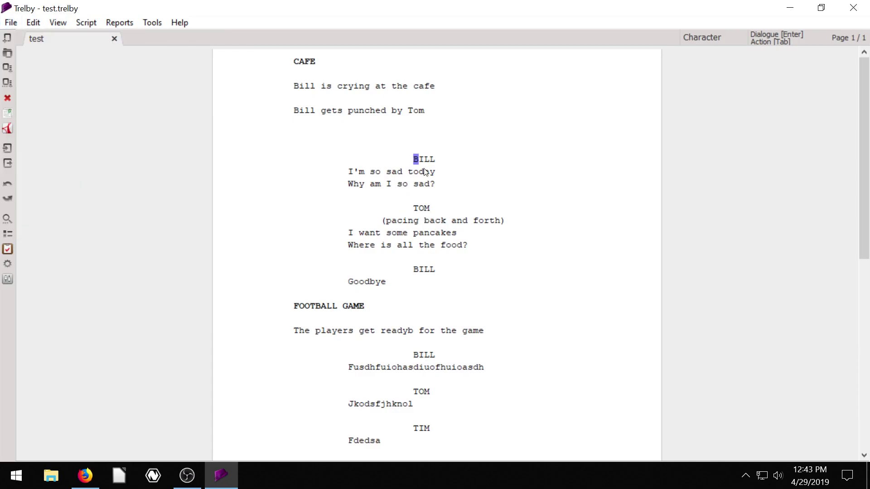